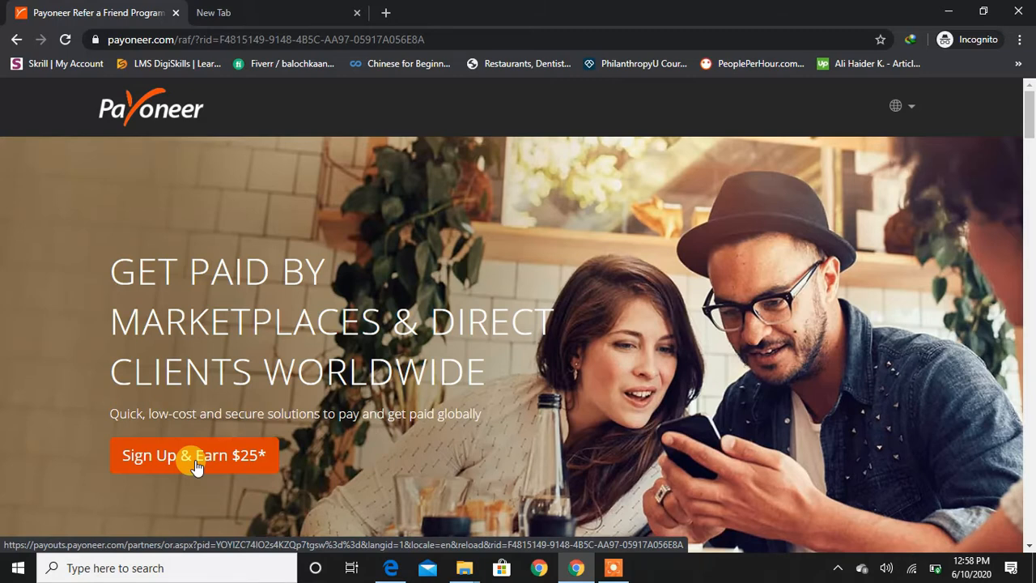
# - Start the Payoneer sign-up from the referral page, view the Company form, and set the account type back to Individual
pyautogui.click(194, 460)
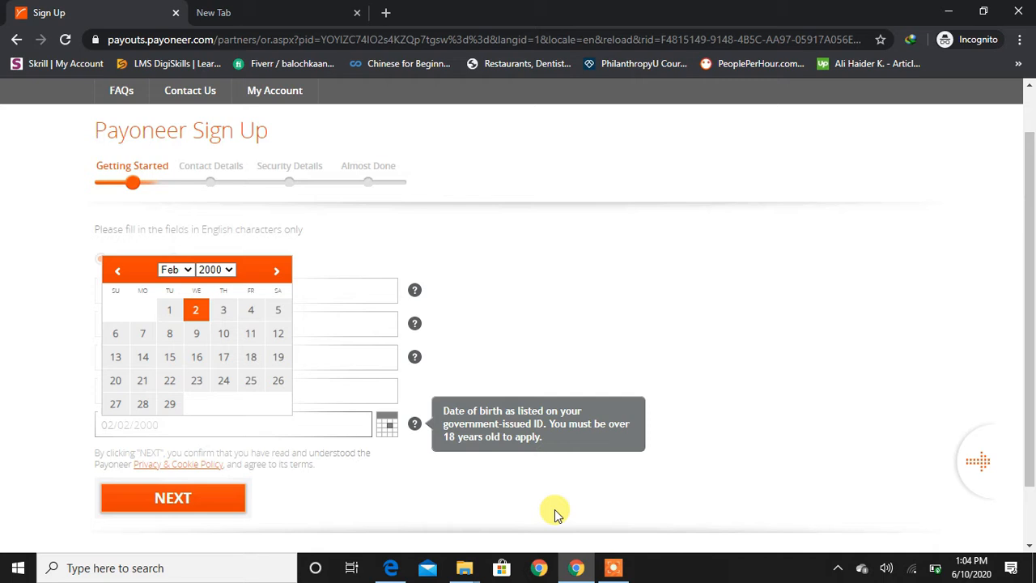
pyautogui.click(470, 272)
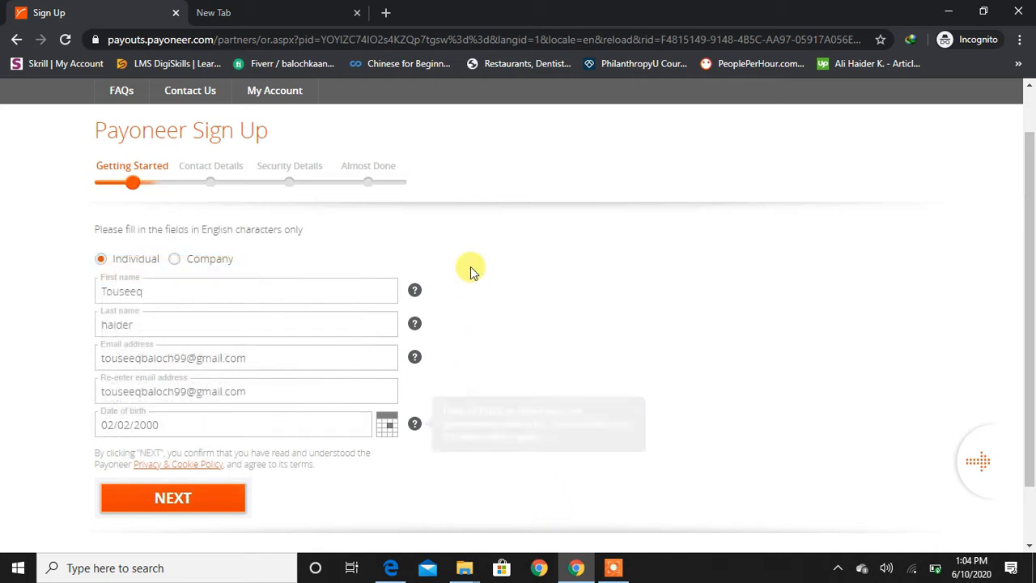
pyautogui.click(179, 267)
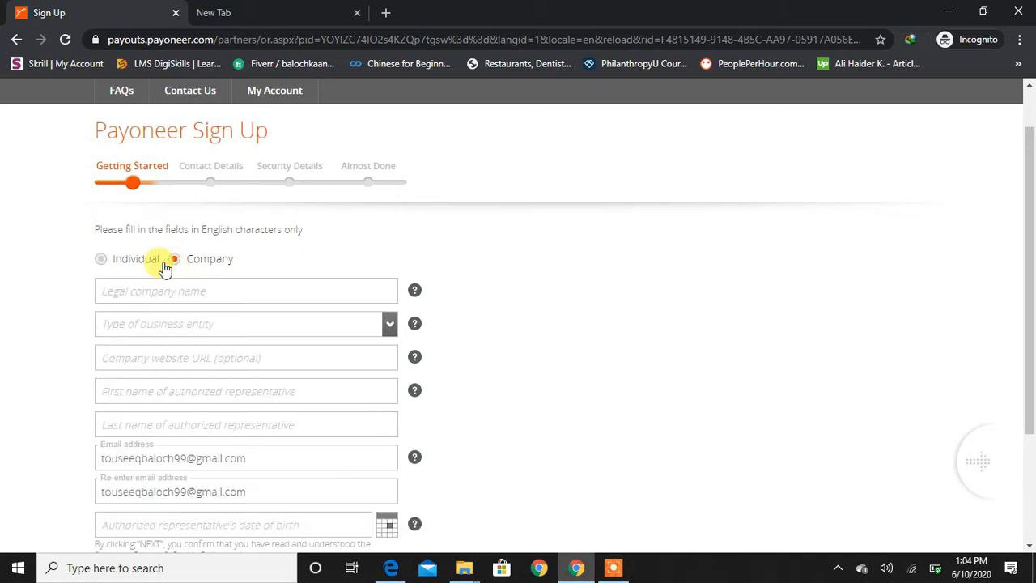
pyautogui.click(102, 260)
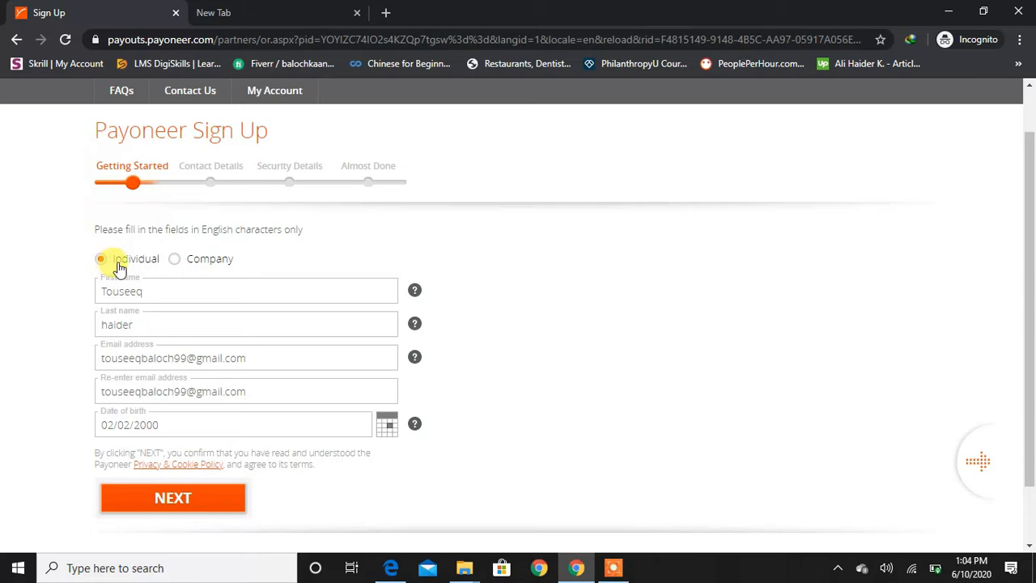
# - Review the first name, last name, email address and re-entered email address fields of the individual form
pyautogui.click(167, 286)
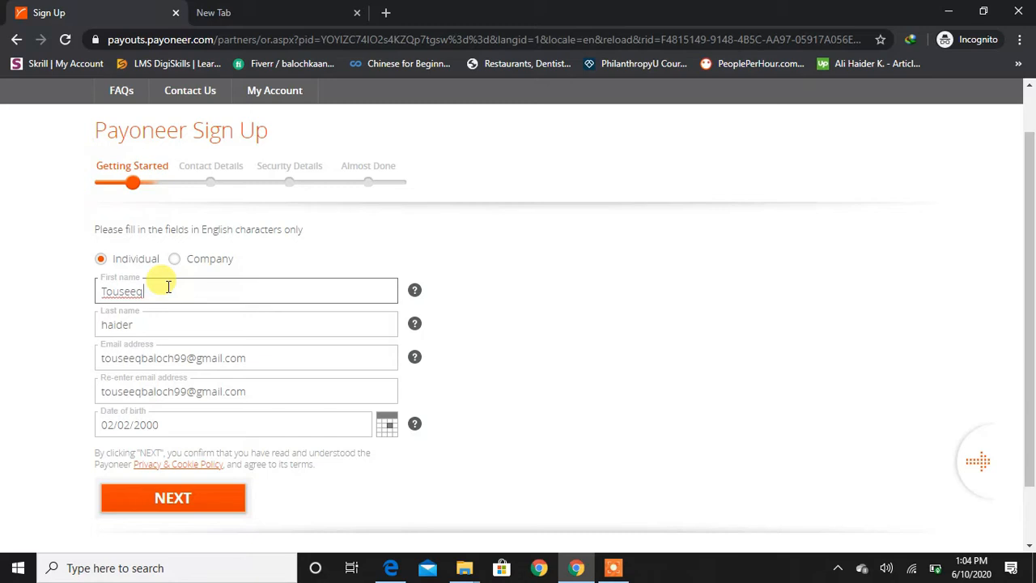
pyautogui.click(160, 322)
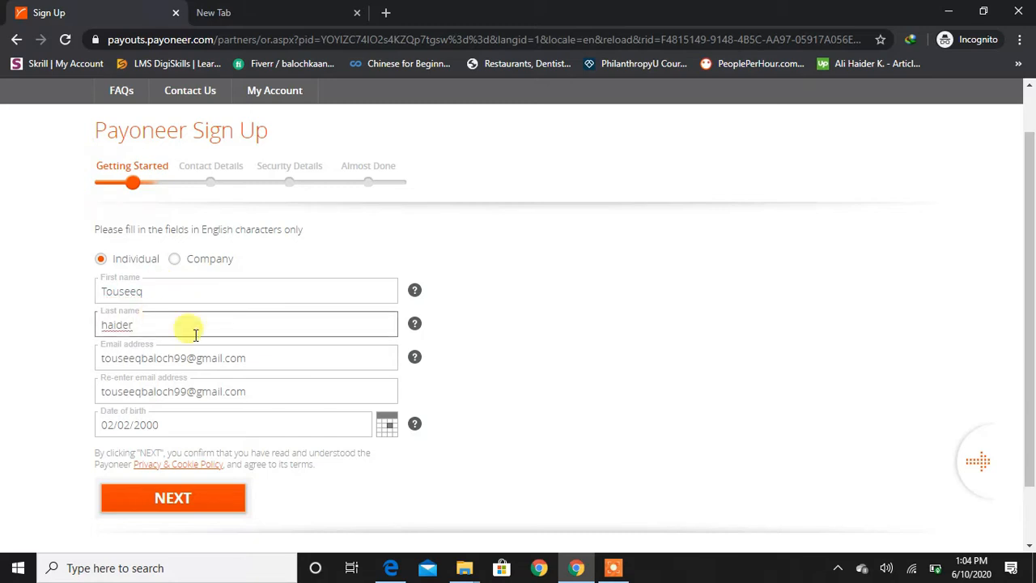
pyautogui.click(243, 359)
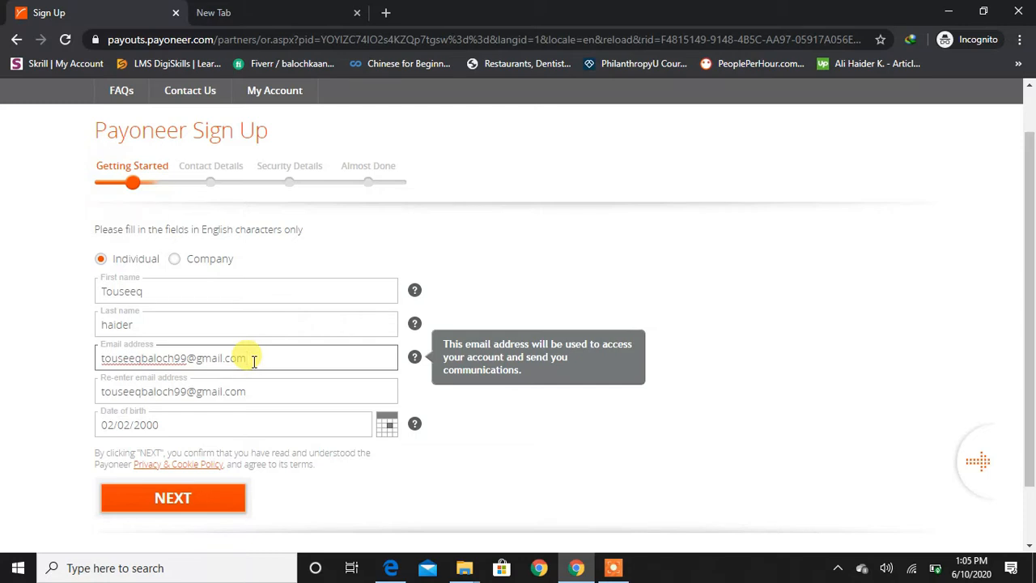
pyautogui.click(266, 392)
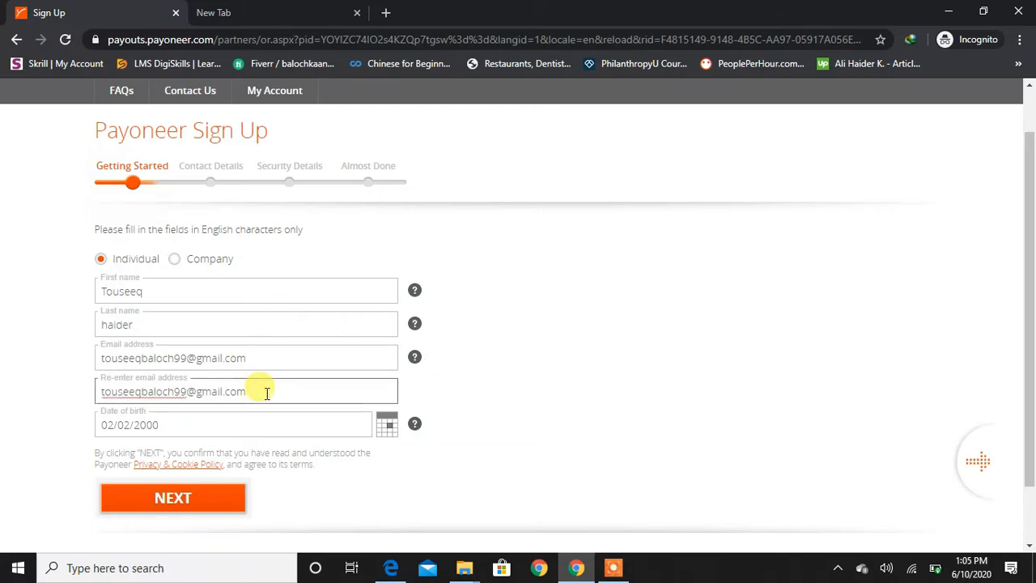
# - Choose the applicant's date of birth in the calendar and proceed to the contact details
pyautogui.click(382, 429)
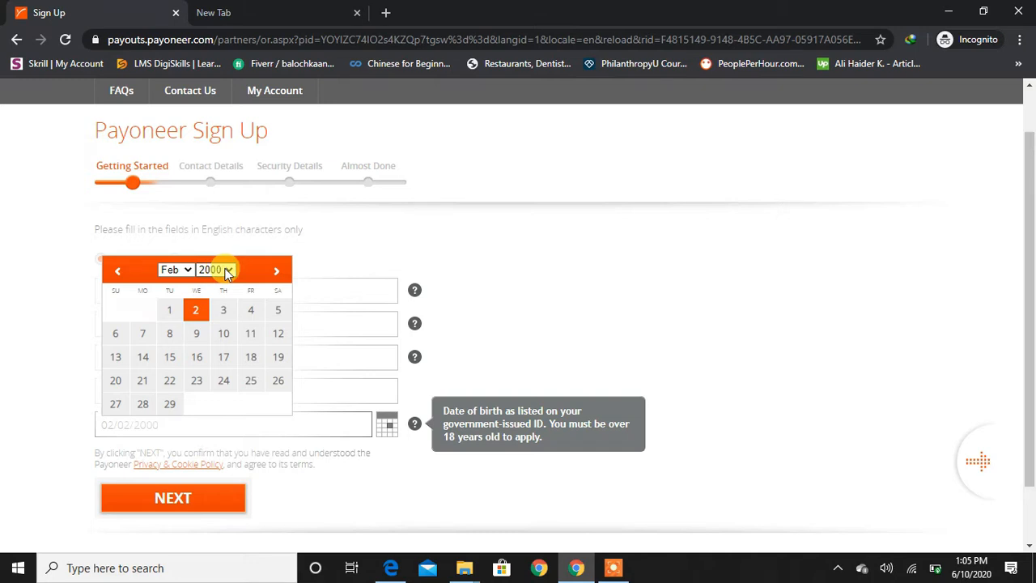
pyautogui.click(227, 270)
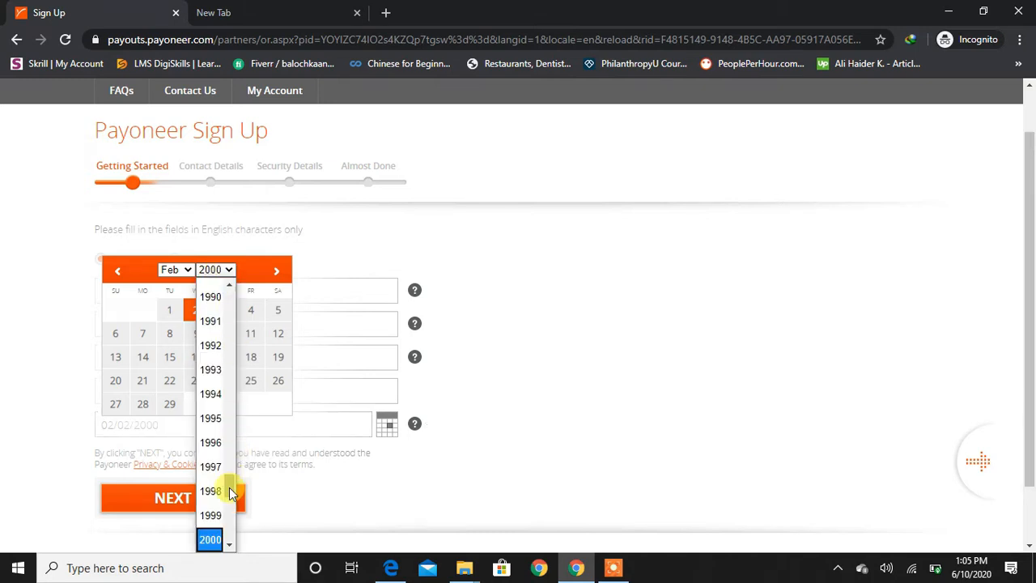
pyautogui.scroll(-1, 227, 491)
pyautogui.click(212, 460)
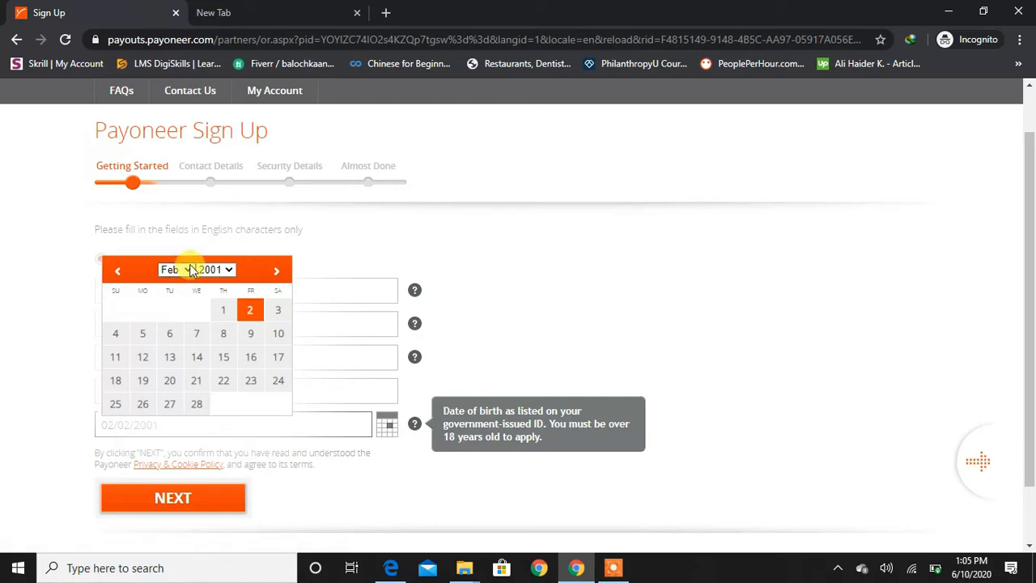
pyautogui.click(187, 272)
pyautogui.click(189, 271)
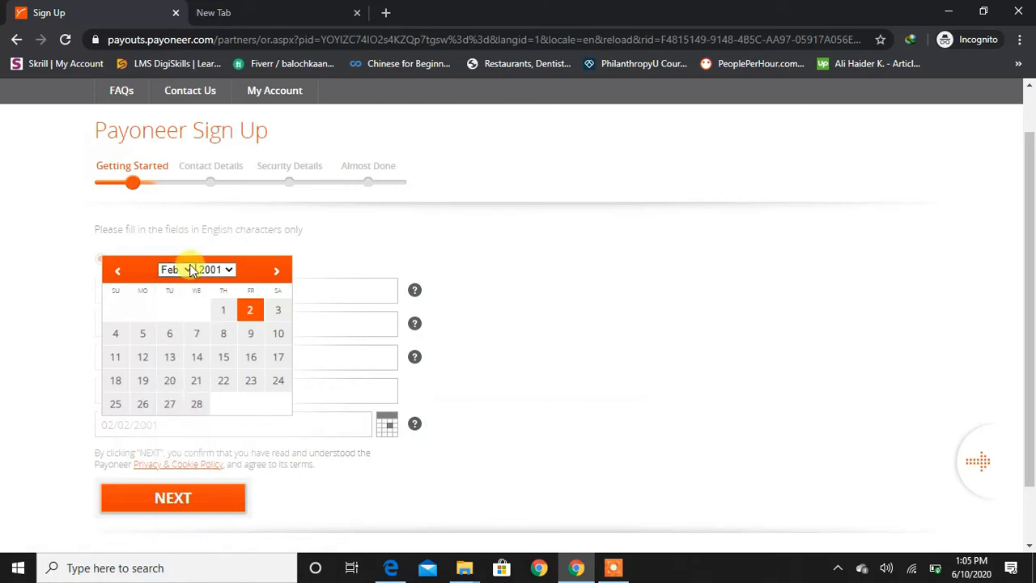
pyautogui.click(191, 357)
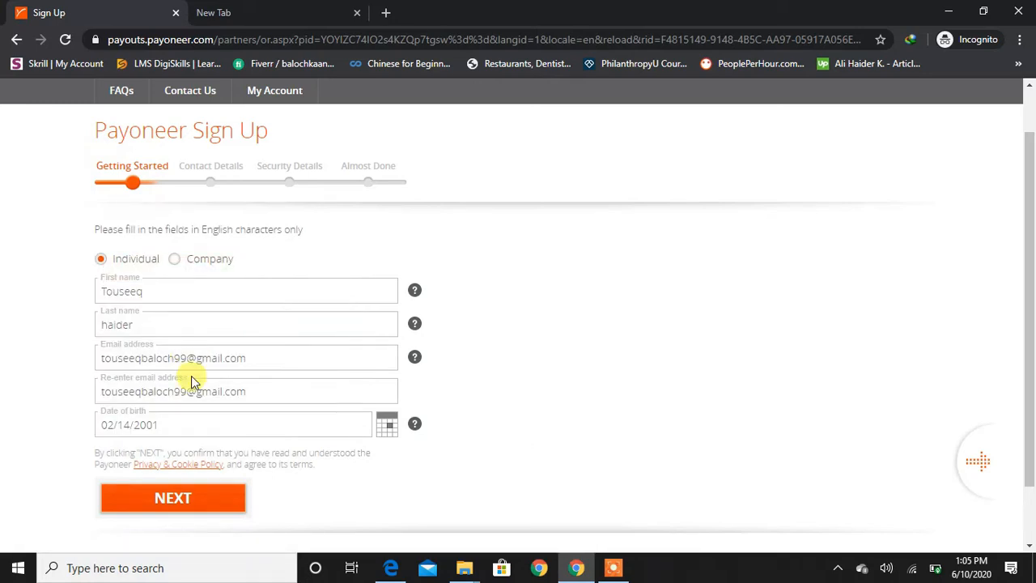
pyautogui.click(192, 498)
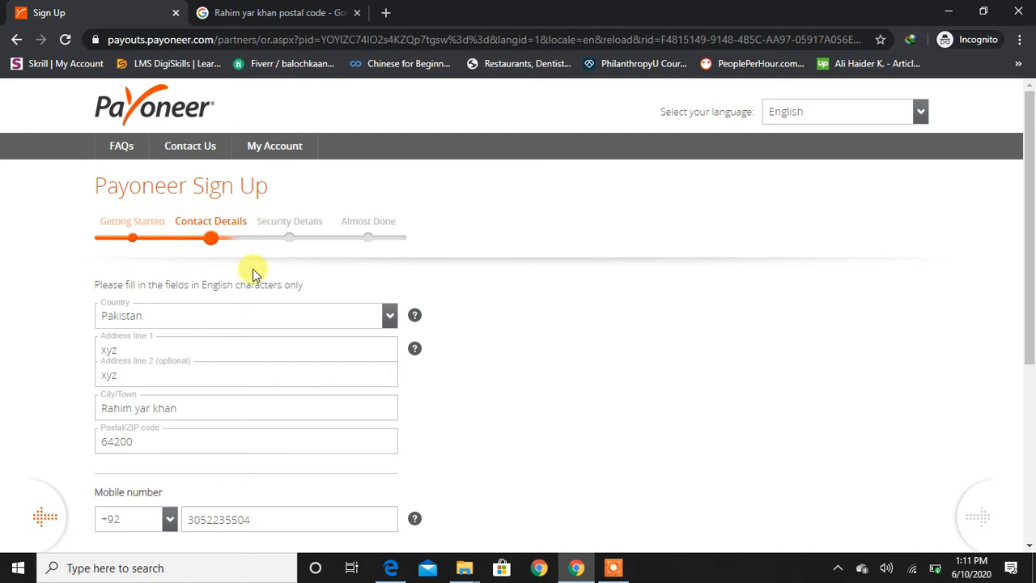
# - Select Pakistan as the country and go through both address lines, the city and the postal code fields
pyautogui.click(391, 318)
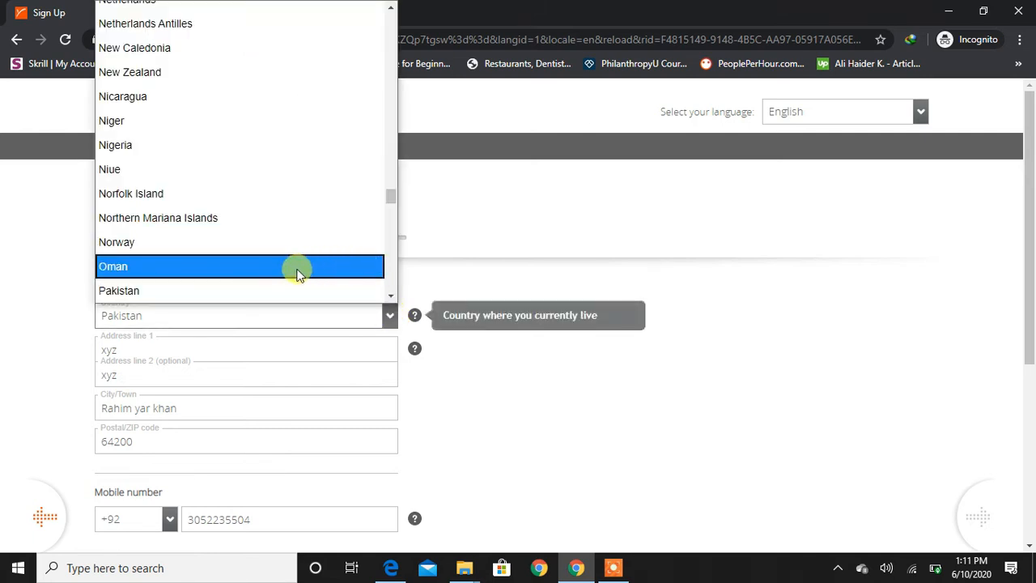
pyautogui.click(225, 290)
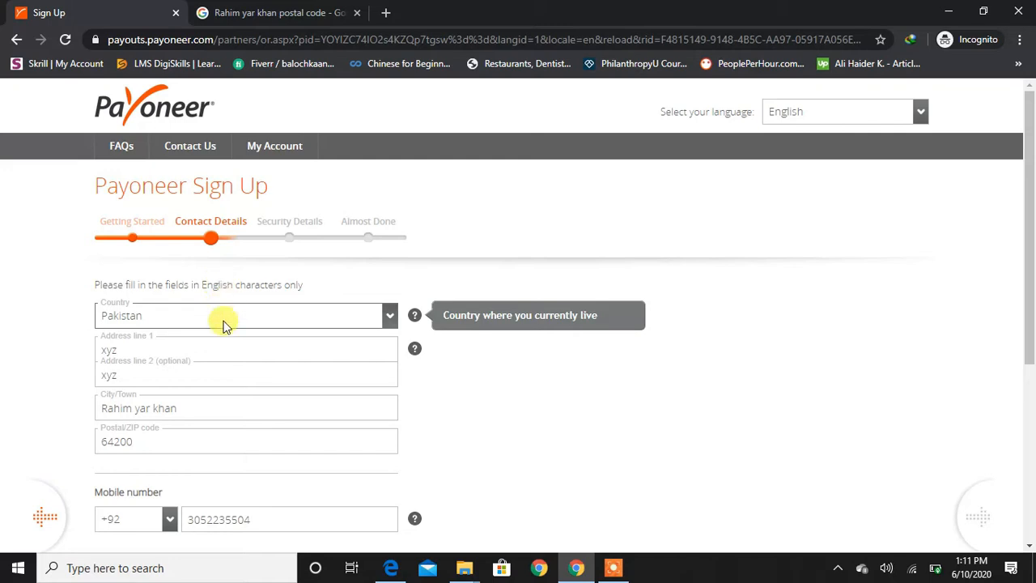
pyautogui.click(180, 349)
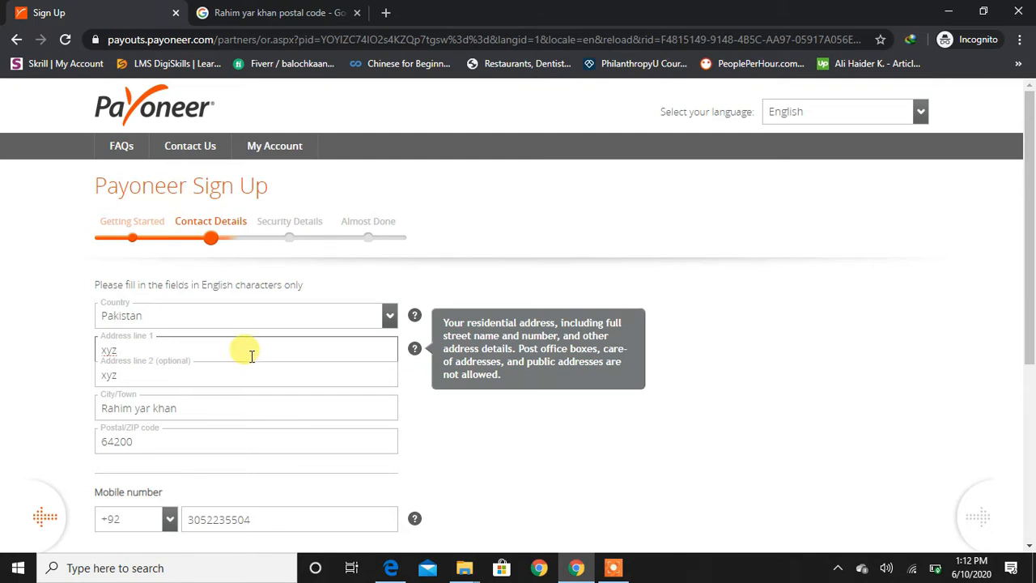
pyautogui.click(219, 371)
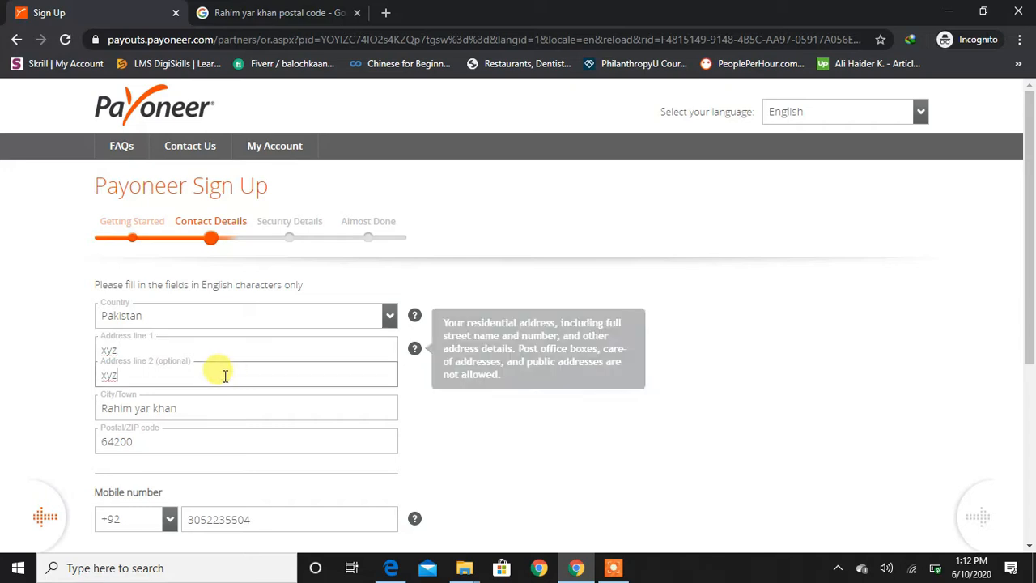
pyautogui.click(217, 395)
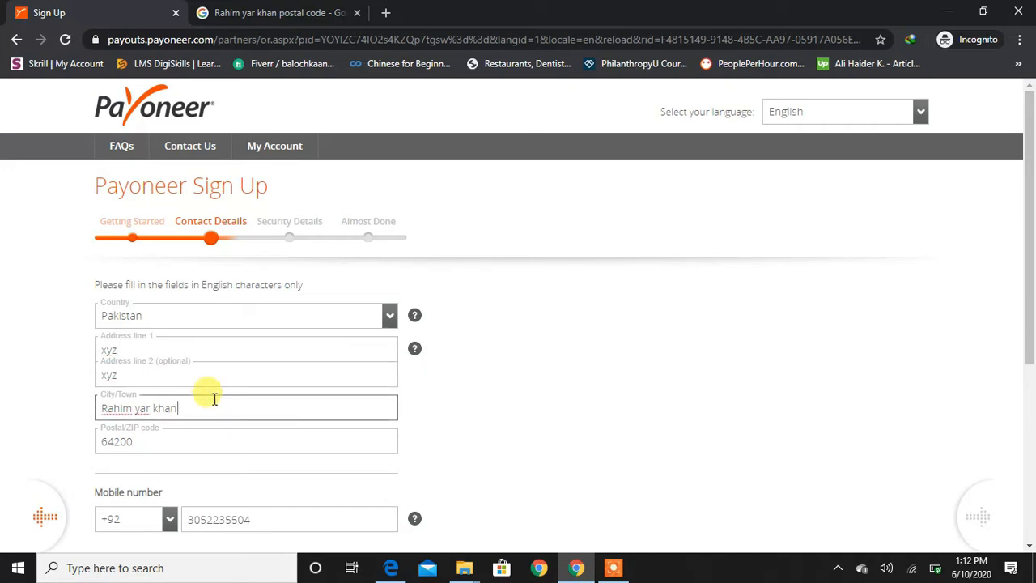
pyautogui.click(170, 441)
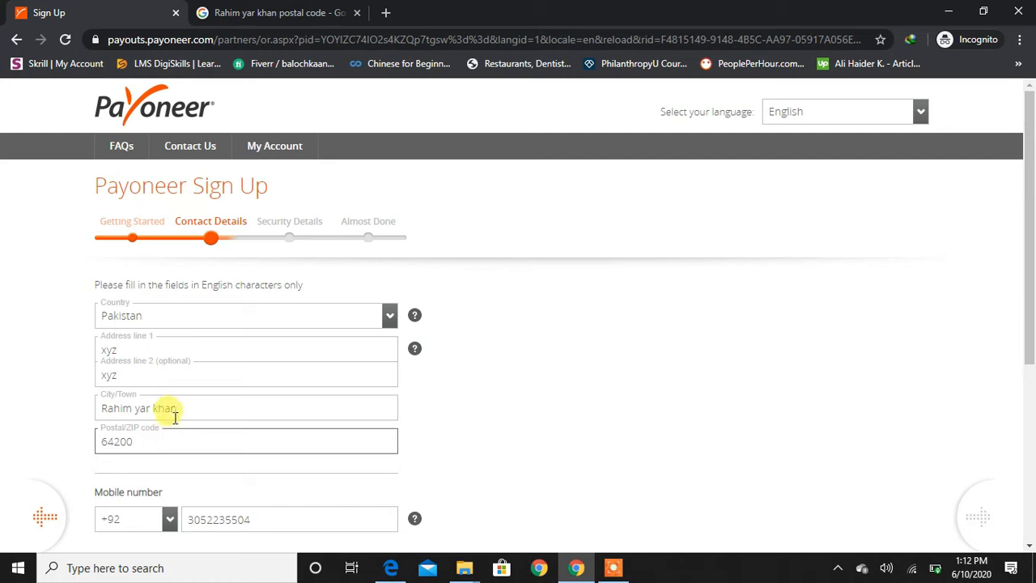
# - Check the city's postal code in the open Google search results and return to the sign-up form
pyautogui.click(269, 10)
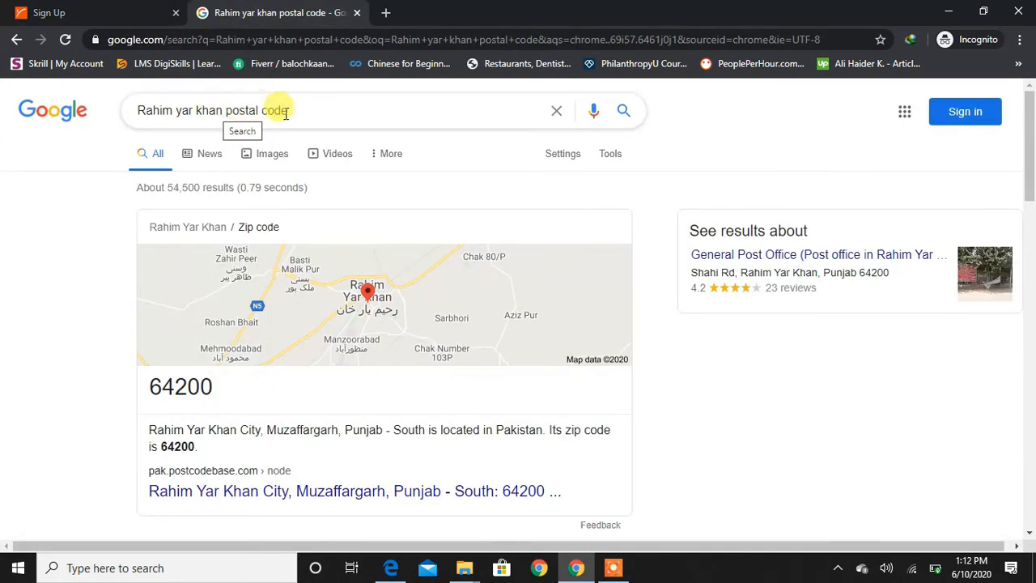
pyautogui.click(24, 11)
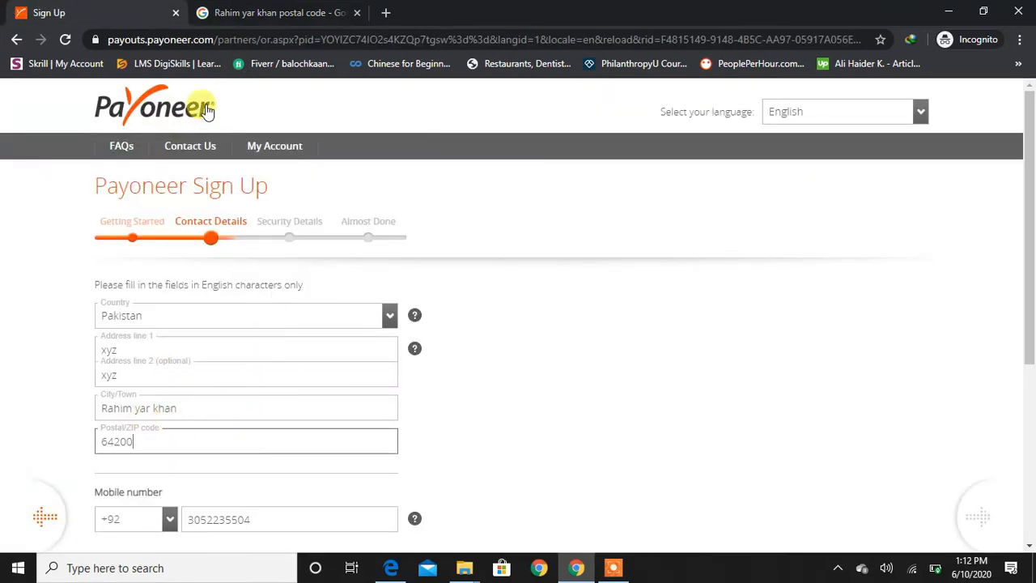
pyautogui.click(255, 10)
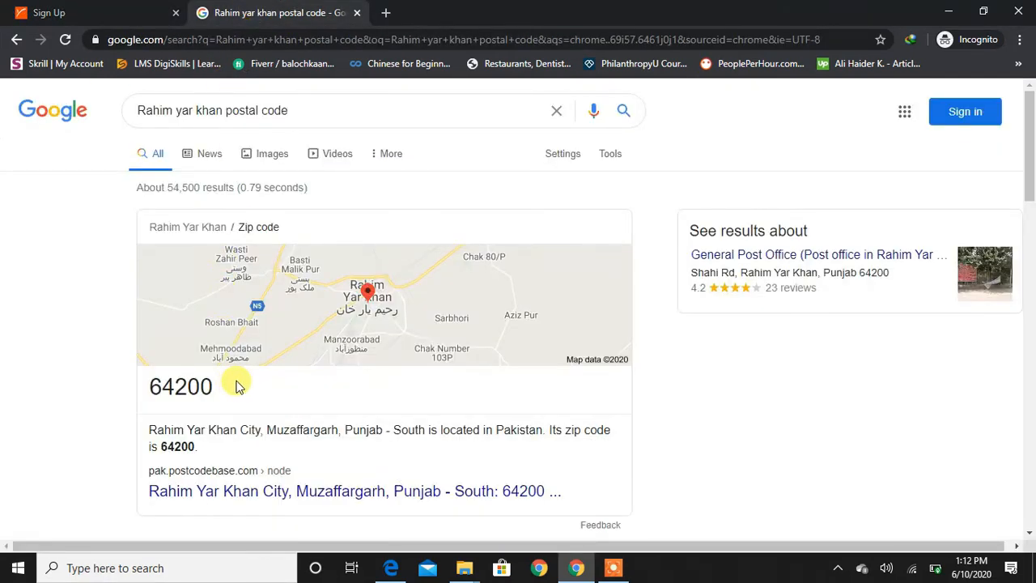
pyautogui.moveTo(230, 386); pyautogui.dragTo(160, 382)
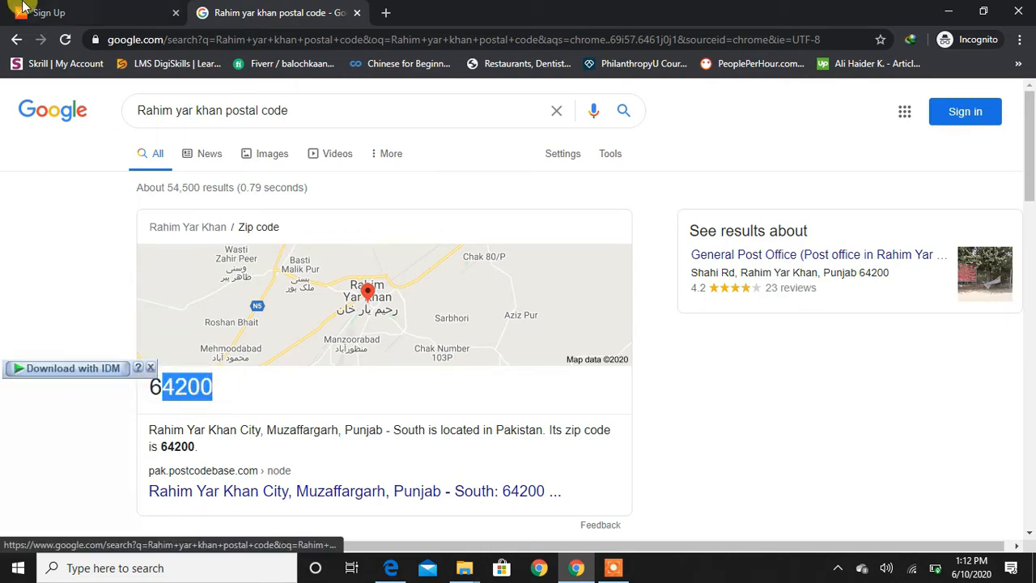
pyautogui.click(19, 7)
# - Review the mobile number and verification code fields at the end of the contact details
pyautogui.scroll(-2, 1030, 144)
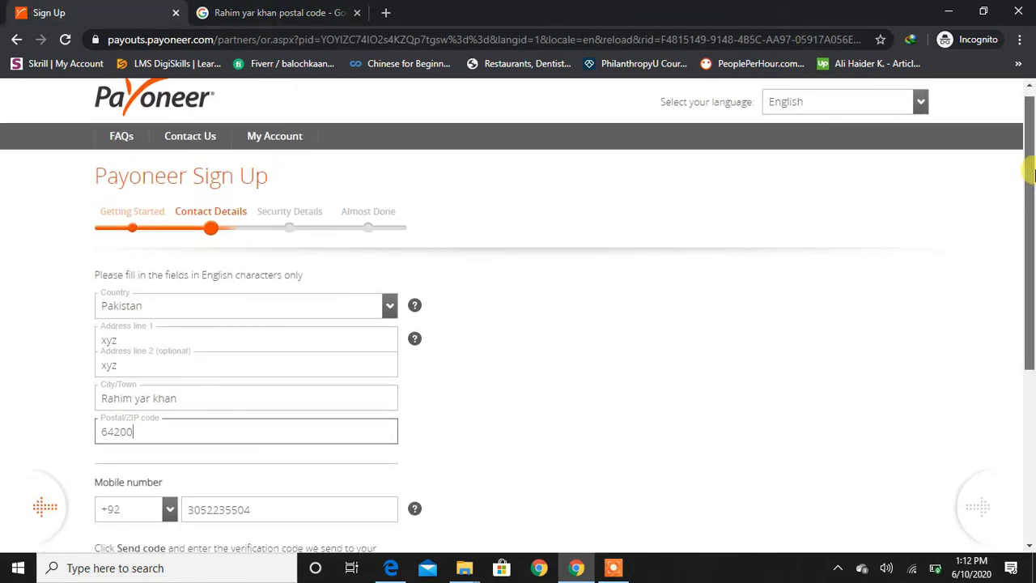
pyautogui.click(304, 351)
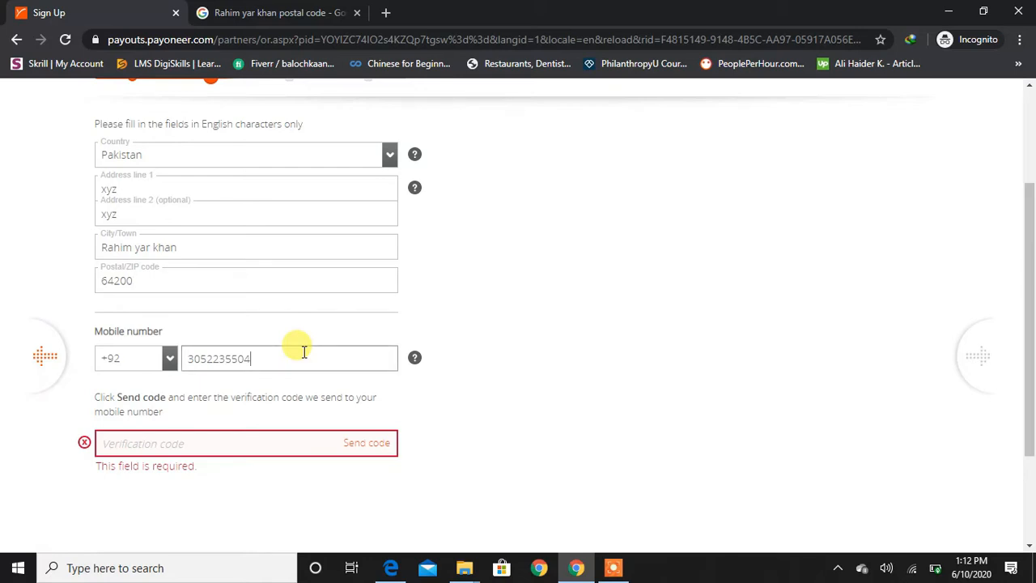
pyautogui.click(151, 448)
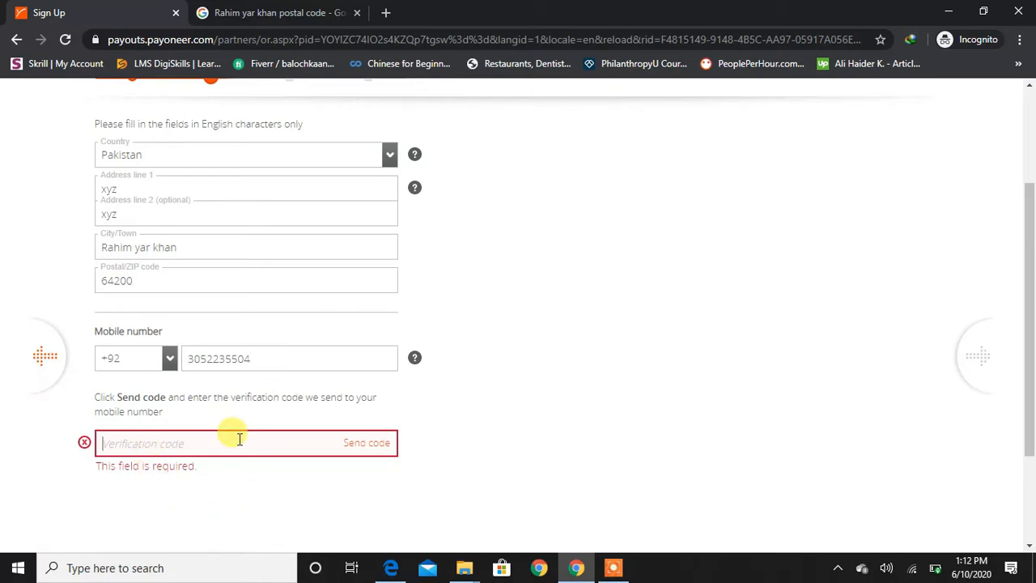
pyautogui.scroll(-1, 972, 340)
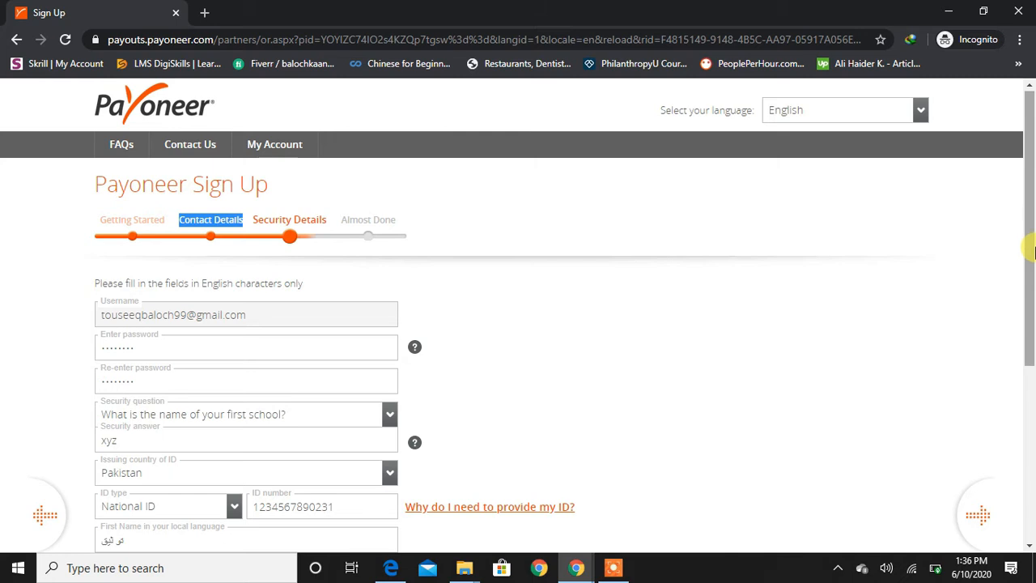
# - Examine the username and password fields and the available security questions in the Security Details section
pyautogui.moveTo(1033, 231); pyautogui.dragTo(1033, 275)
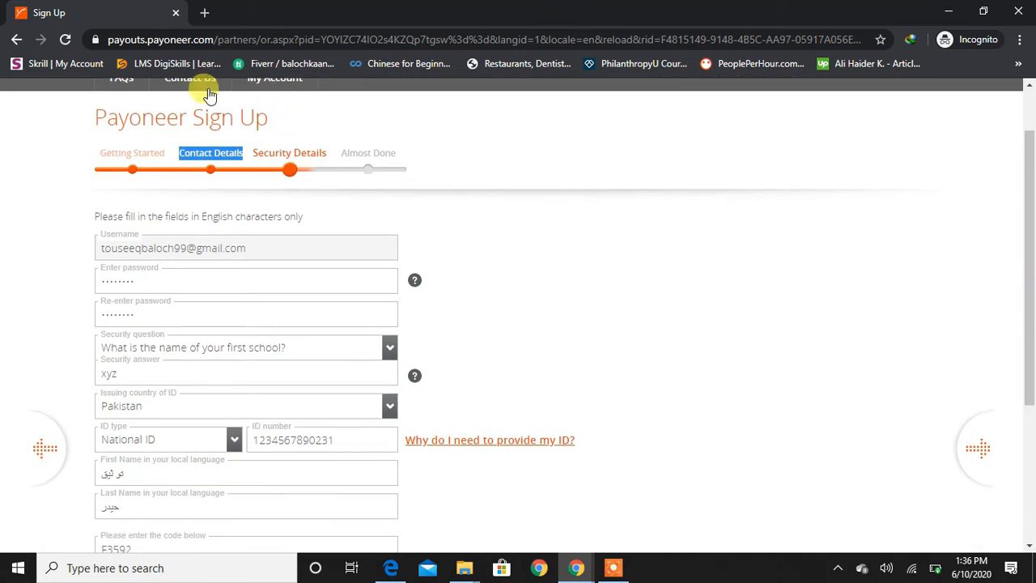
pyautogui.click(277, 152)
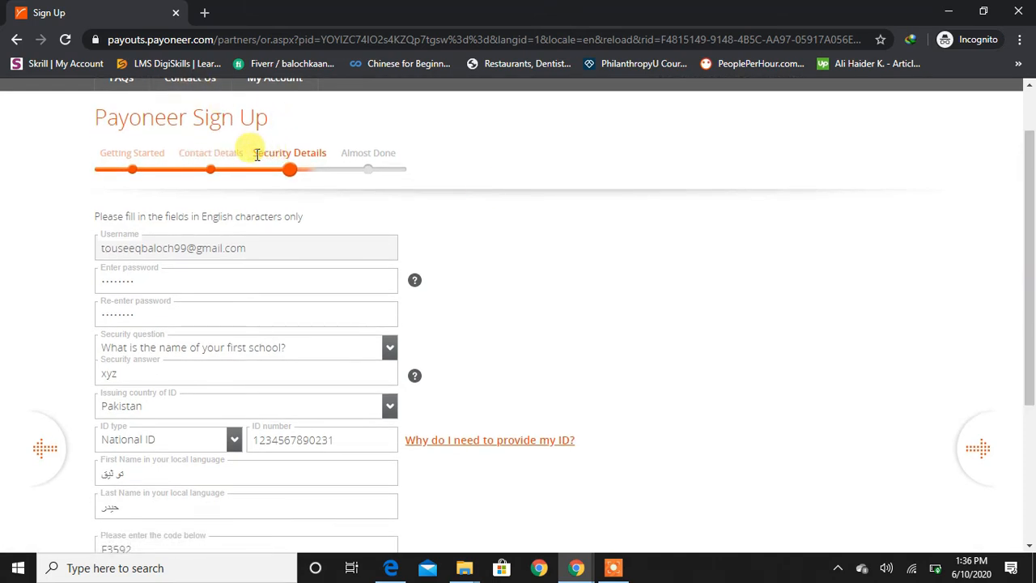
pyautogui.moveTo(260, 154); pyautogui.dragTo(316, 191)
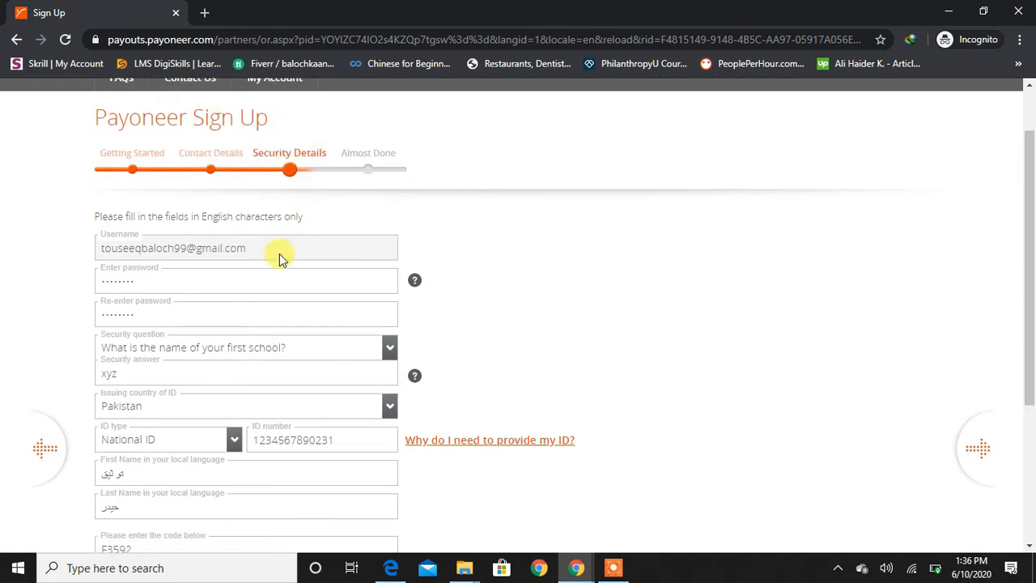
pyautogui.moveTo(278, 256); pyautogui.dragTo(228, 253)
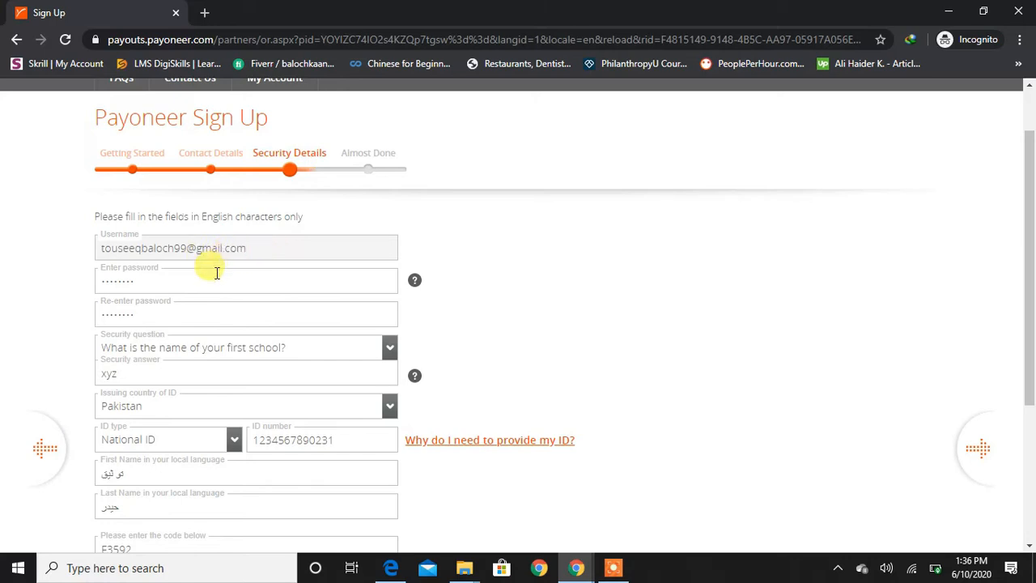
pyautogui.moveTo(217, 273); pyautogui.dragTo(216, 307)
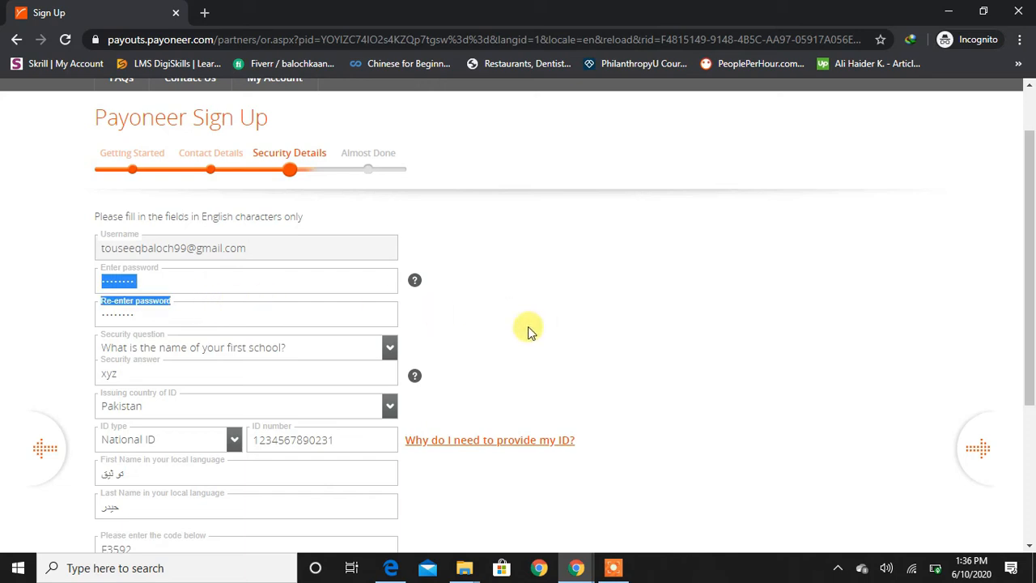
pyautogui.click(396, 351)
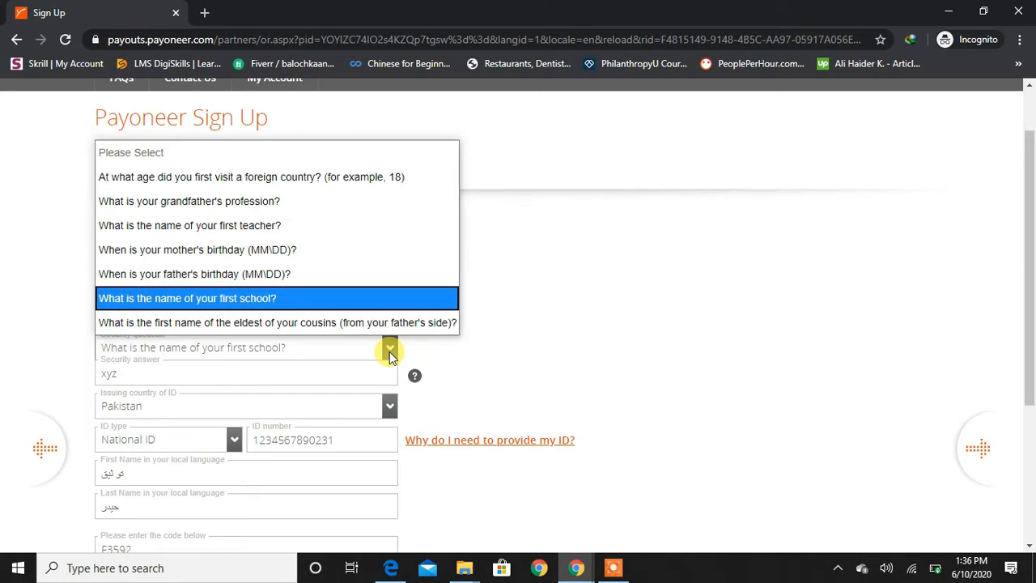
pyautogui.click(389, 351)
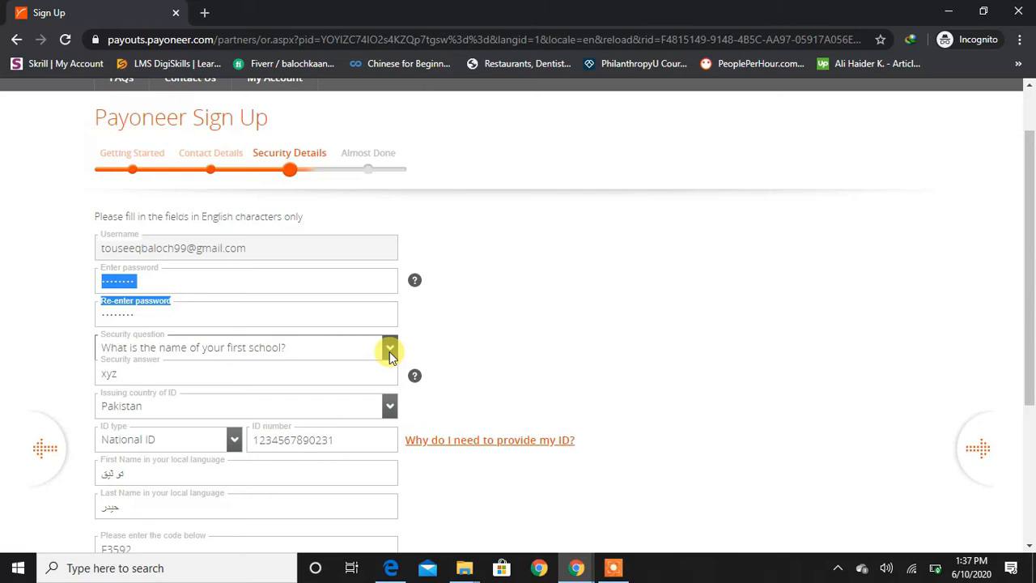
# - Review the security answer field and the issuing country of ID in the Security Details section
pyautogui.click(186, 381)
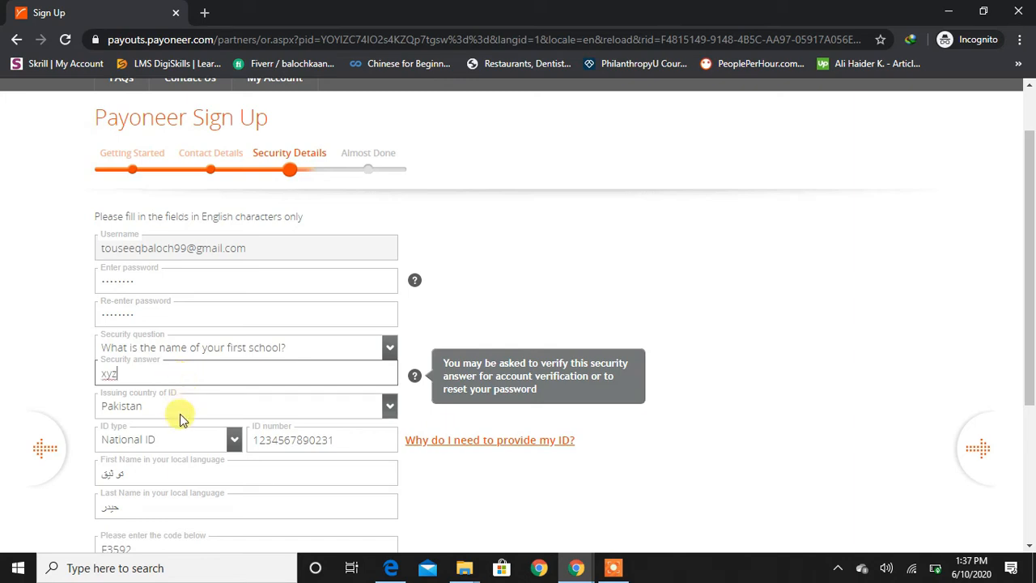
pyautogui.click(179, 418)
pyautogui.click(180, 419)
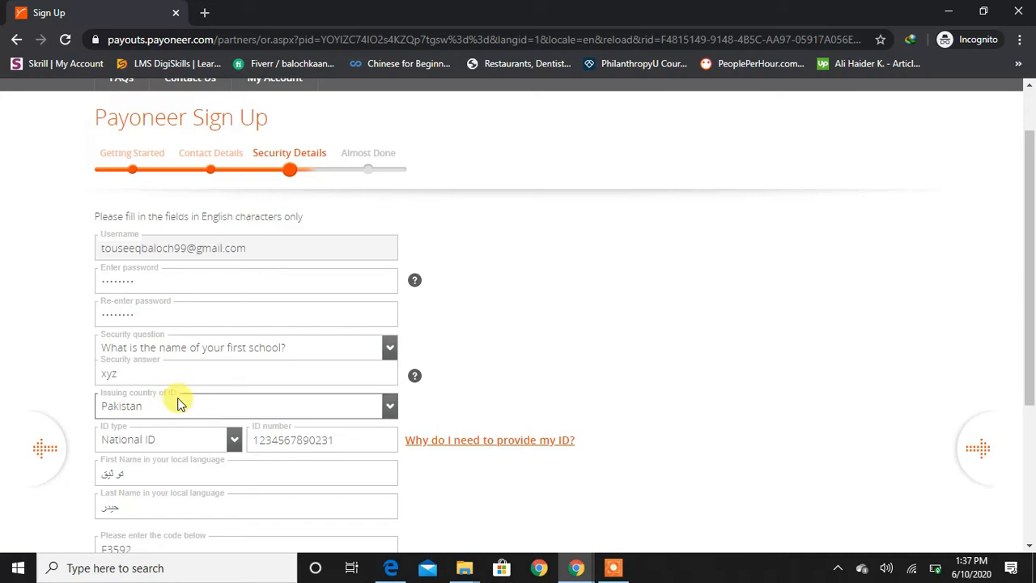
# - Choose National ID as the ID type and go to the ID number field
pyautogui.click(235, 441)
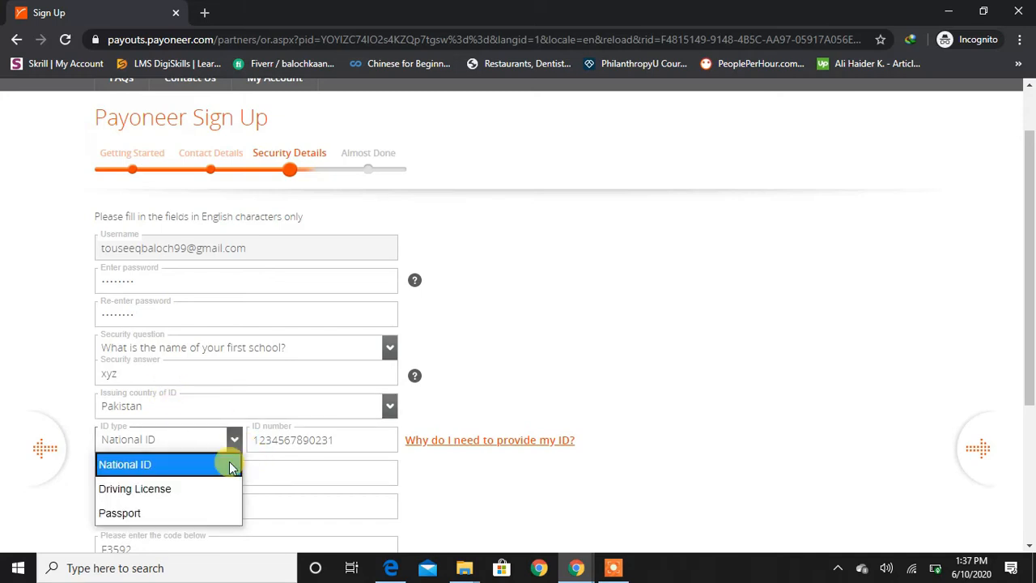
pyautogui.click(189, 466)
pyautogui.click(352, 443)
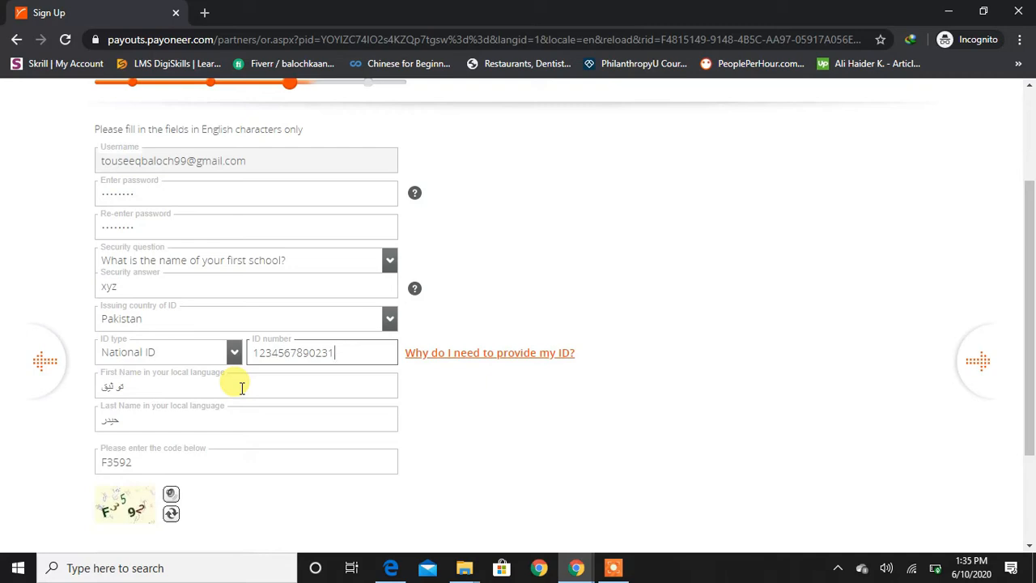
# - Check the first name field in the local language and continue from Security Details to the Almost Done page
pyautogui.click(123, 386)
pyautogui.moveTo(123, 387)
pyautogui.mouseDown()
pyautogui.moveTo(102, 388)
pyautogui.moveTo(127, 388)
pyautogui.mouseUp()
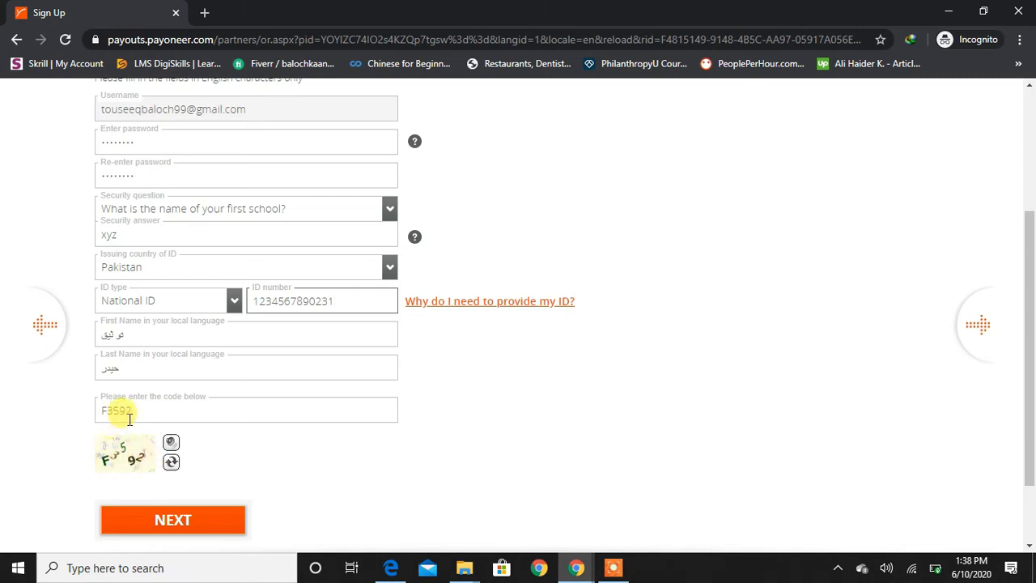
pyautogui.click(167, 522)
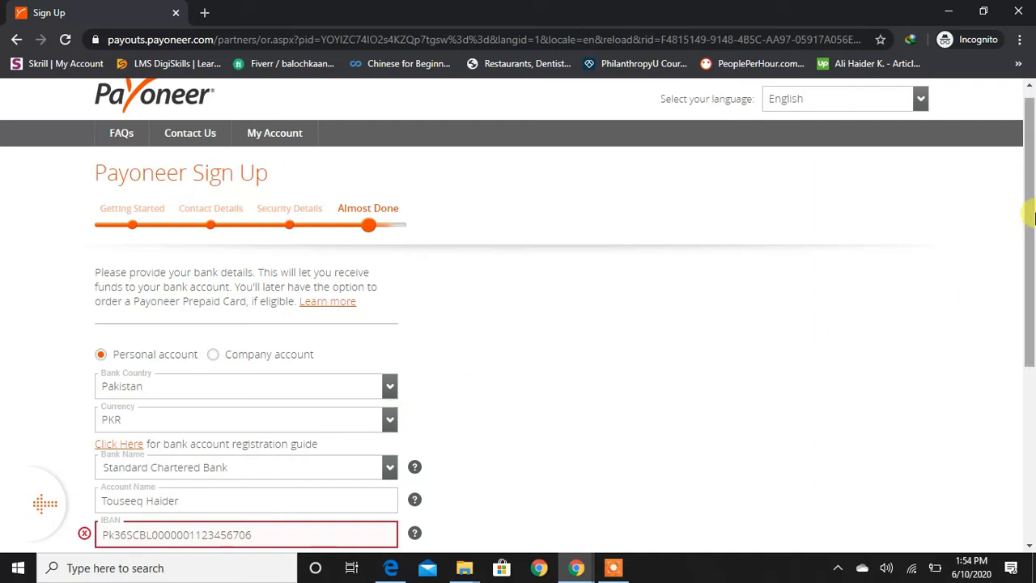
# - Go through the bank details form and examine the account name field and its requirements
pyautogui.moveTo(1031, 212); pyautogui.dragTo(1031, 301)
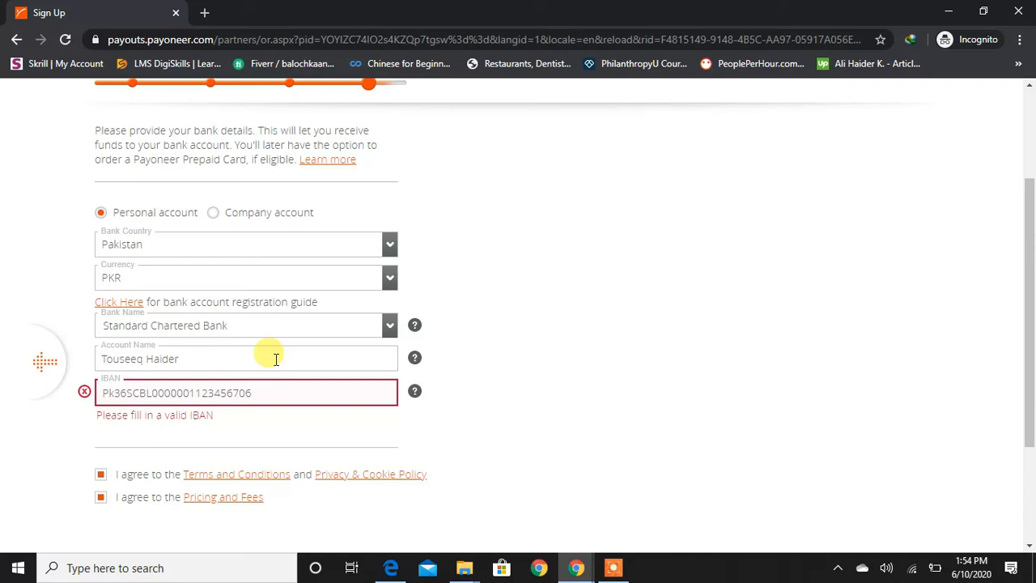
pyautogui.moveTo(97, 358); pyautogui.dragTo(183, 363)
pyautogui.click(225, 361)
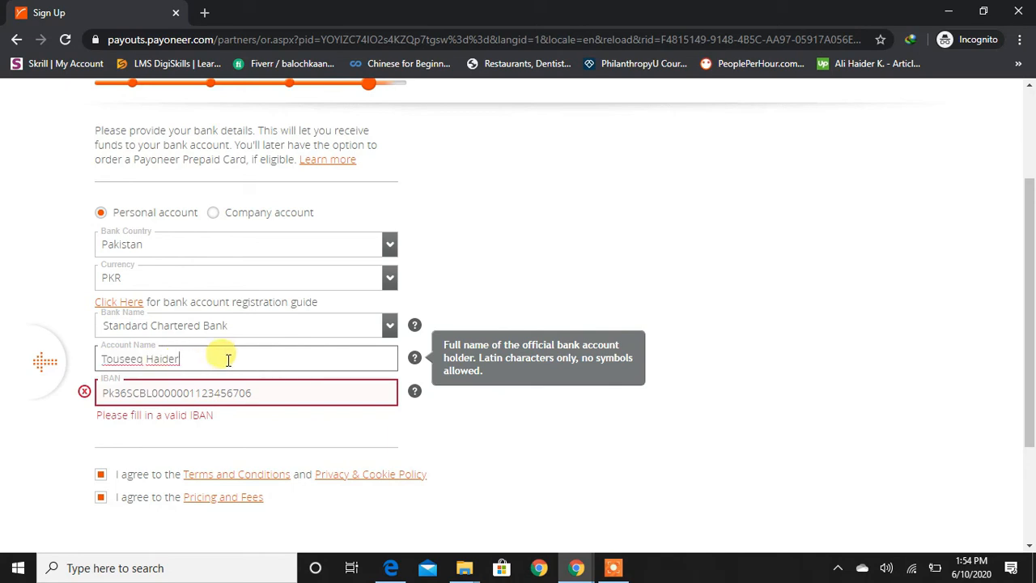
pyautogui.click(546, 443)
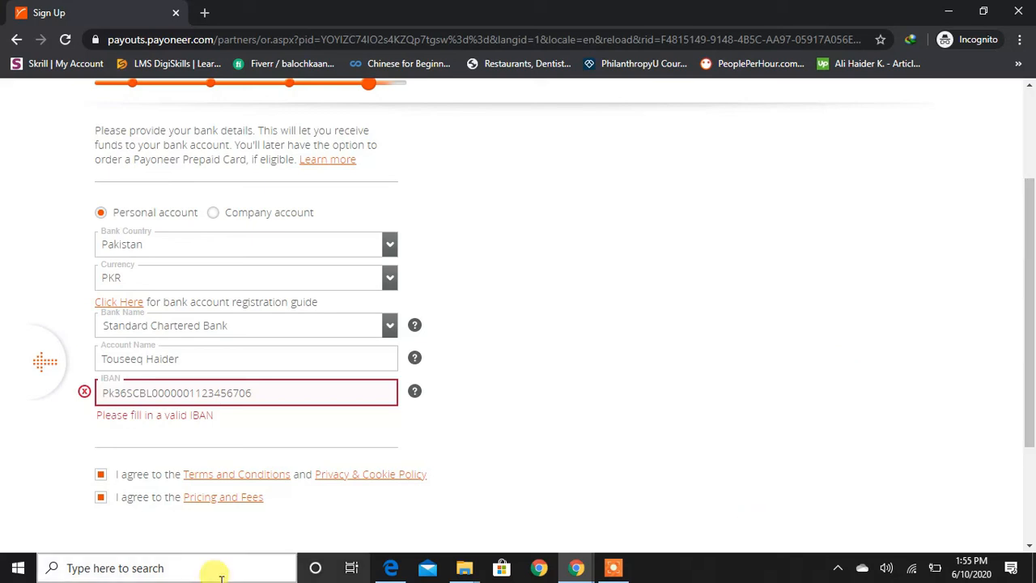
# - Clear and reselect the agreement to the Terms and Conditions and Privacy & Cookie Policy, and go to the end of the form
pyautogui.click(102, 478)
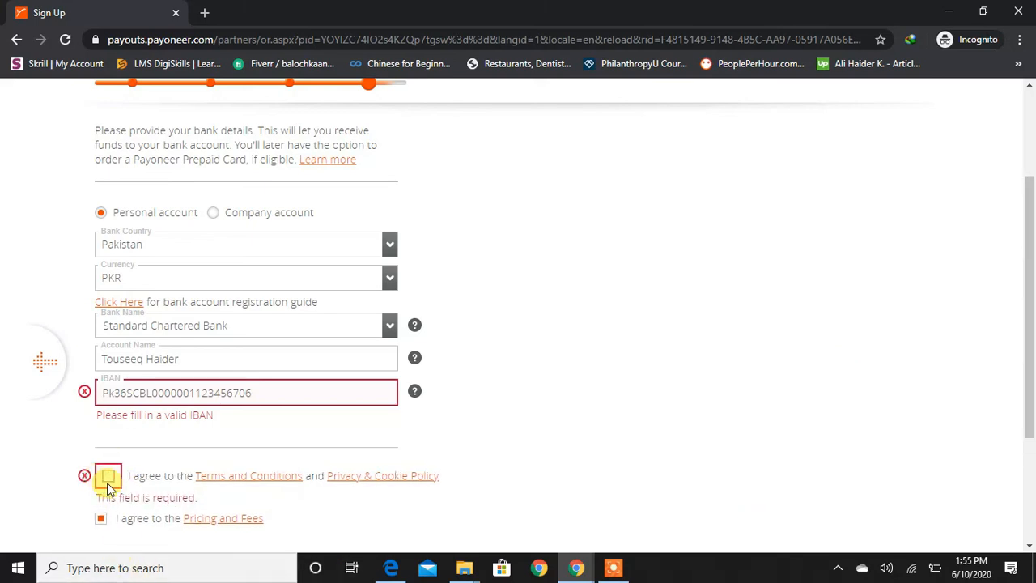
pyautogui.click(108, 481)
pyautogui.scroll(-2, 113, 485)
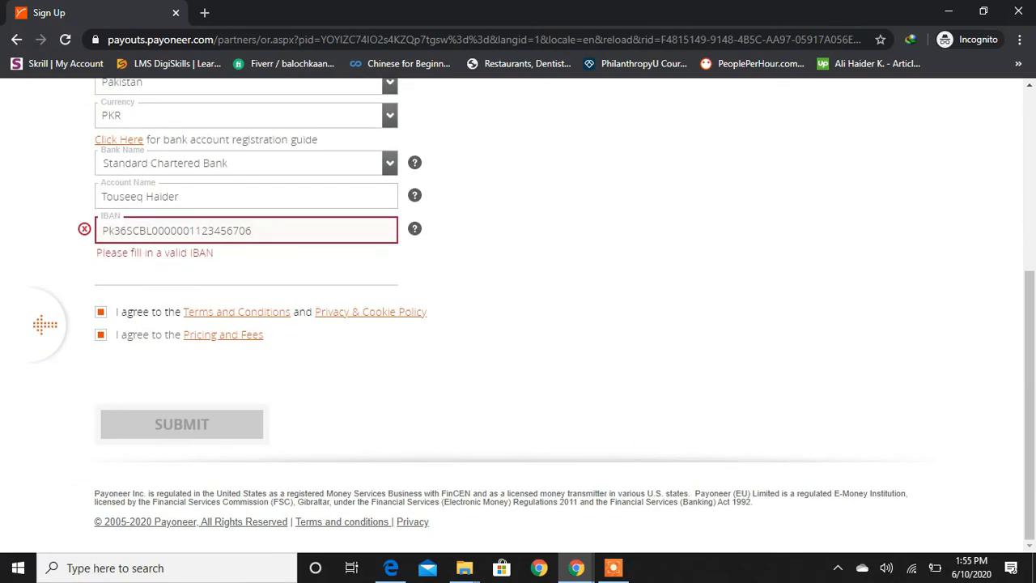